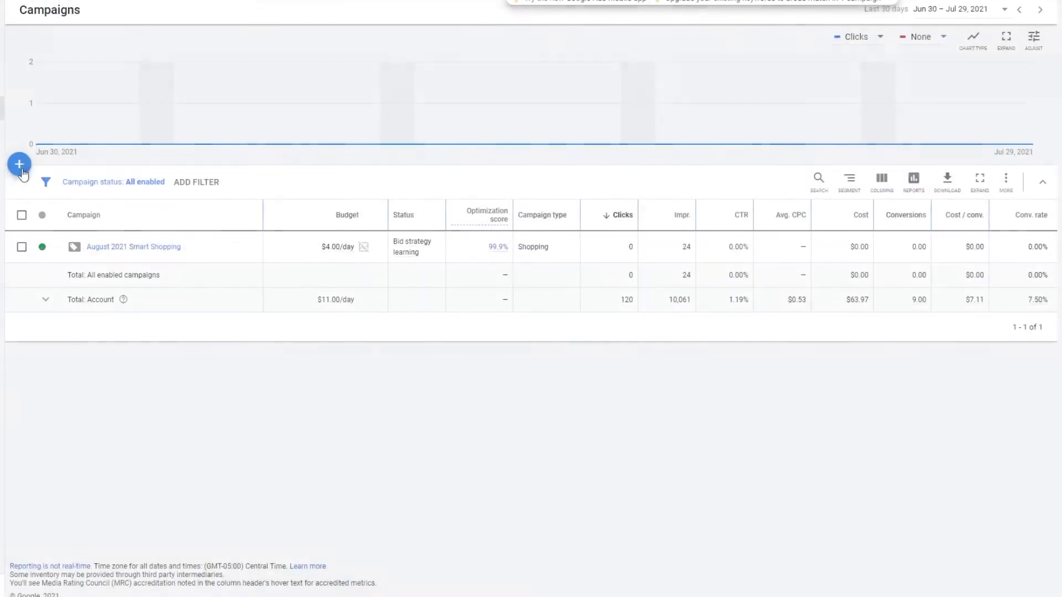
Start a new Sales campaign of type Smart Shopping and continue to product groups.
click(19, 165)
click(65, 206)
click(242, 113)
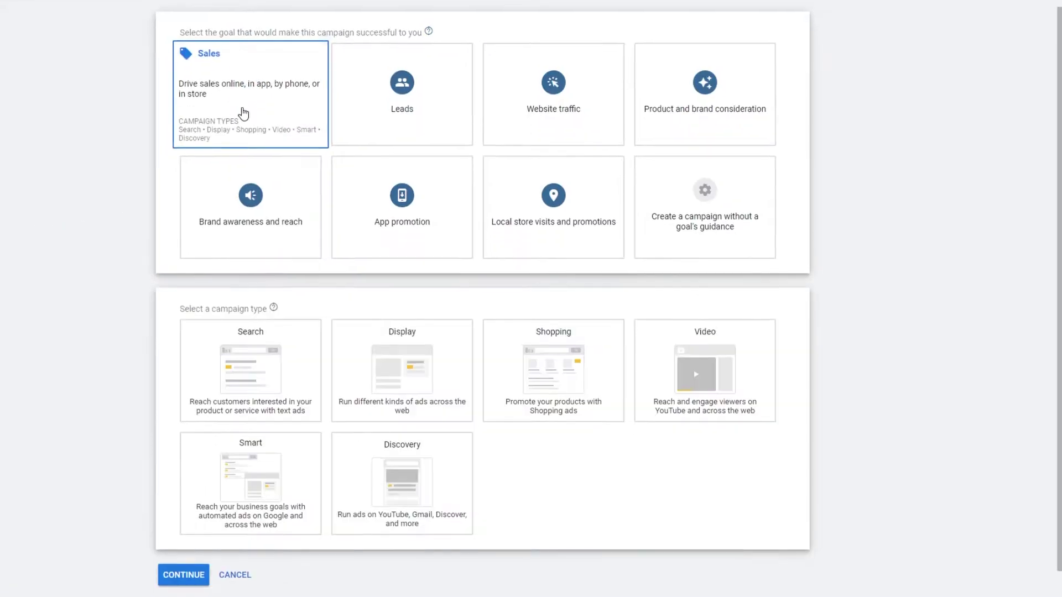
scroll(438, 289, down, 2)
click(587, 325)
scroll(497, 332, down, 5)
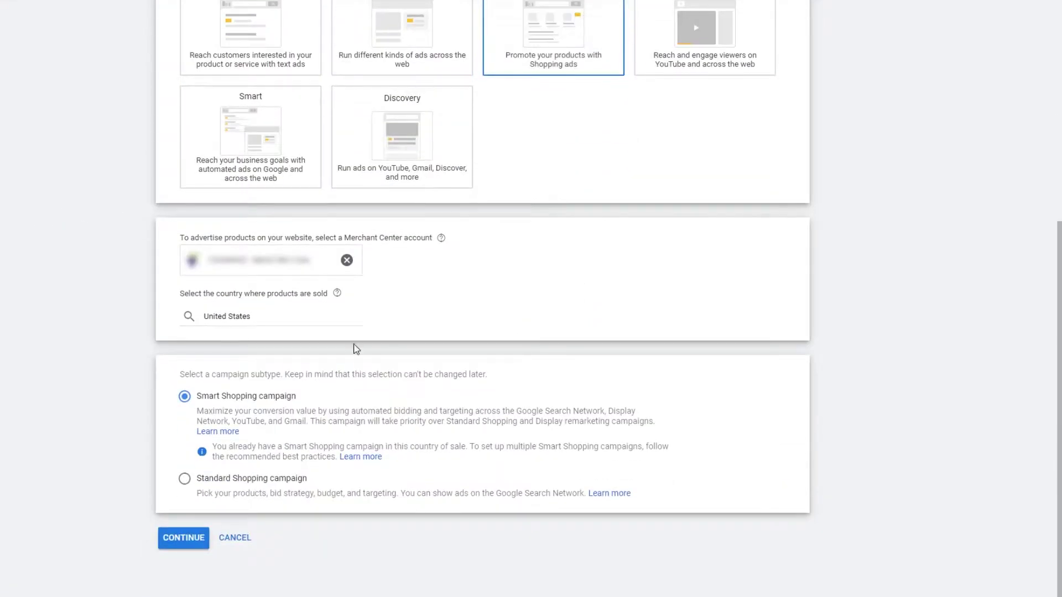
drag(297, 396, 199, 400)
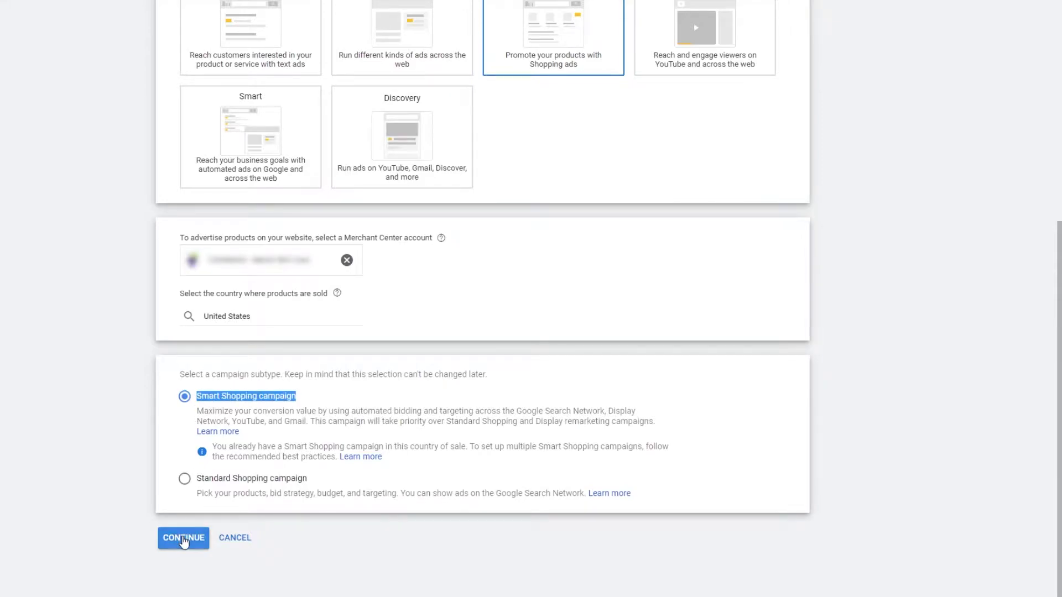
click(183, 538)
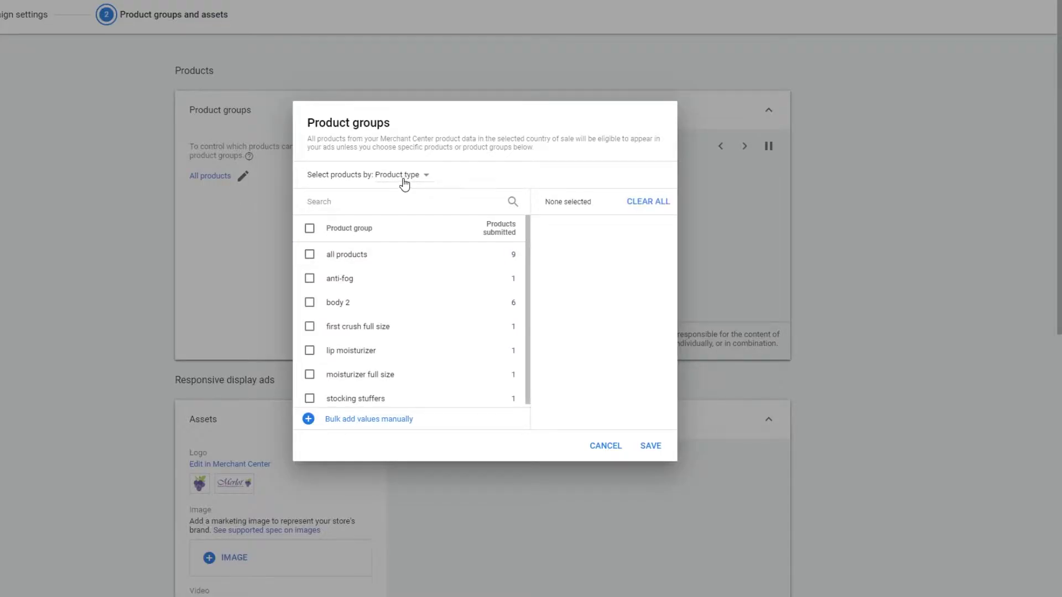
Limit product groups by Brand to first crush and merlot skin care, and save.
click(404, 184)
click(399, 201)
click(309, 255)
click(309, 278)
click(647, 446)
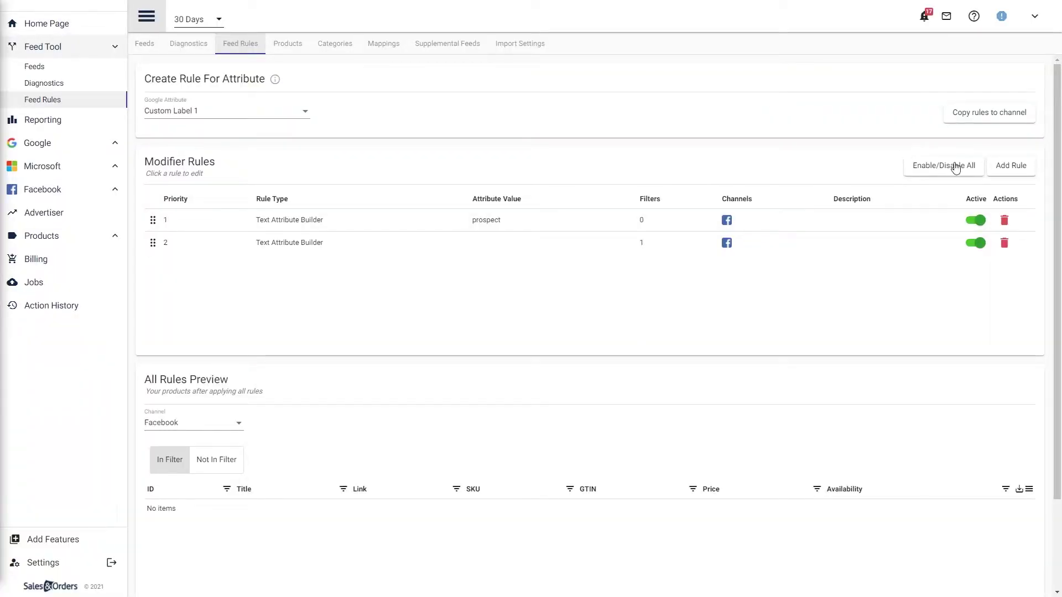
Add a Custom Label 1 Text Attribute Builder rule with the custom text 'low margin'.
click(1007, 169)
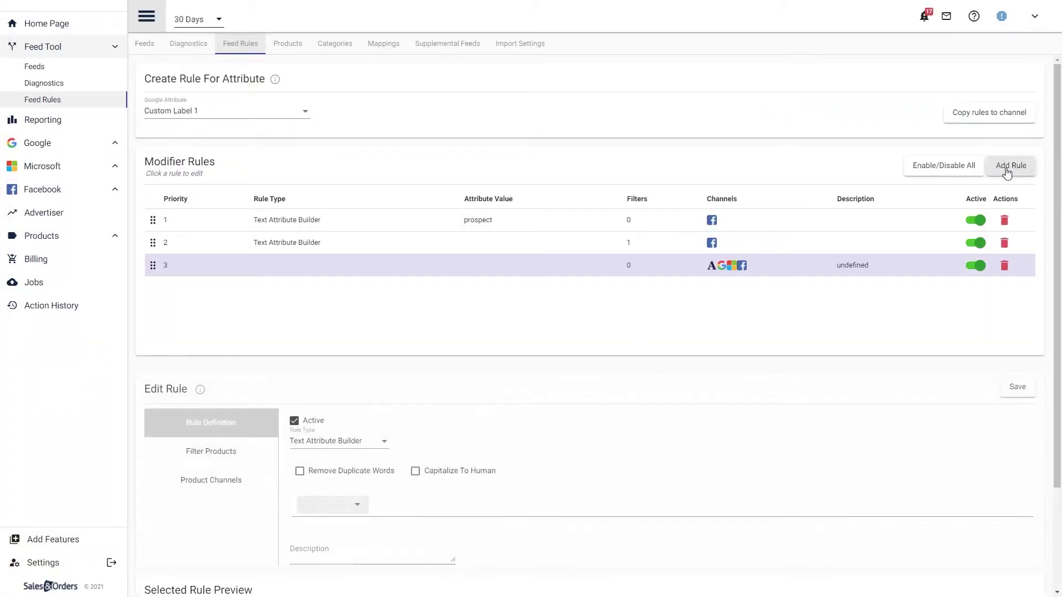
scroll(440, 391, down, 1)
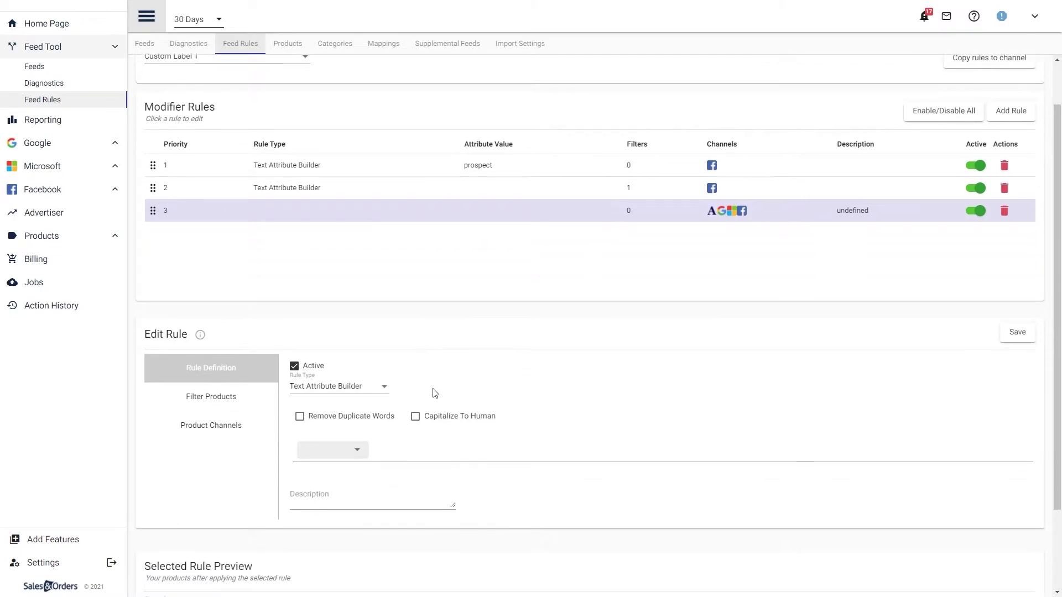
click(331, 454)
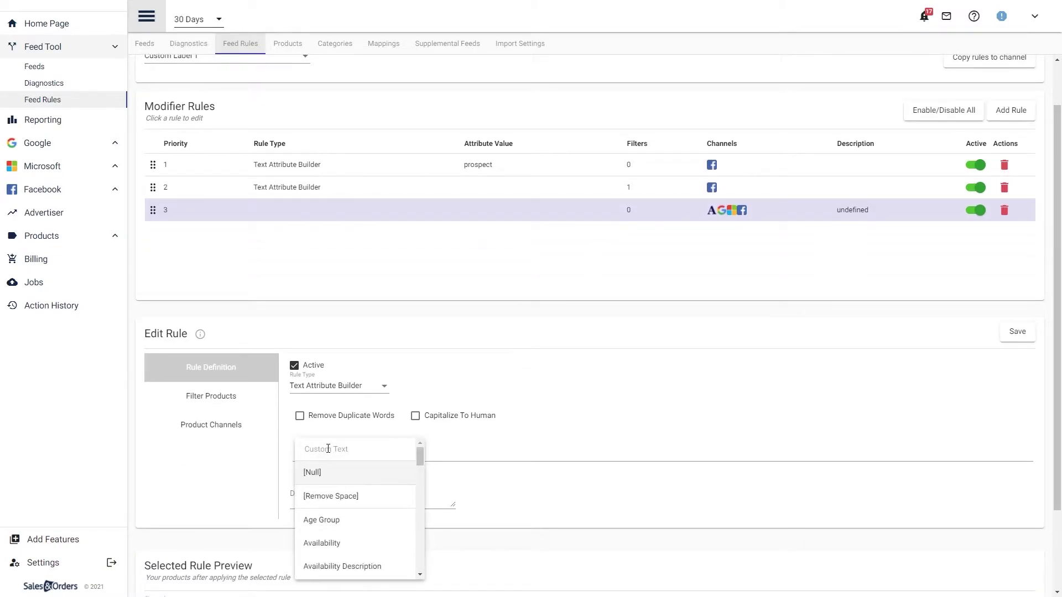
text(low)
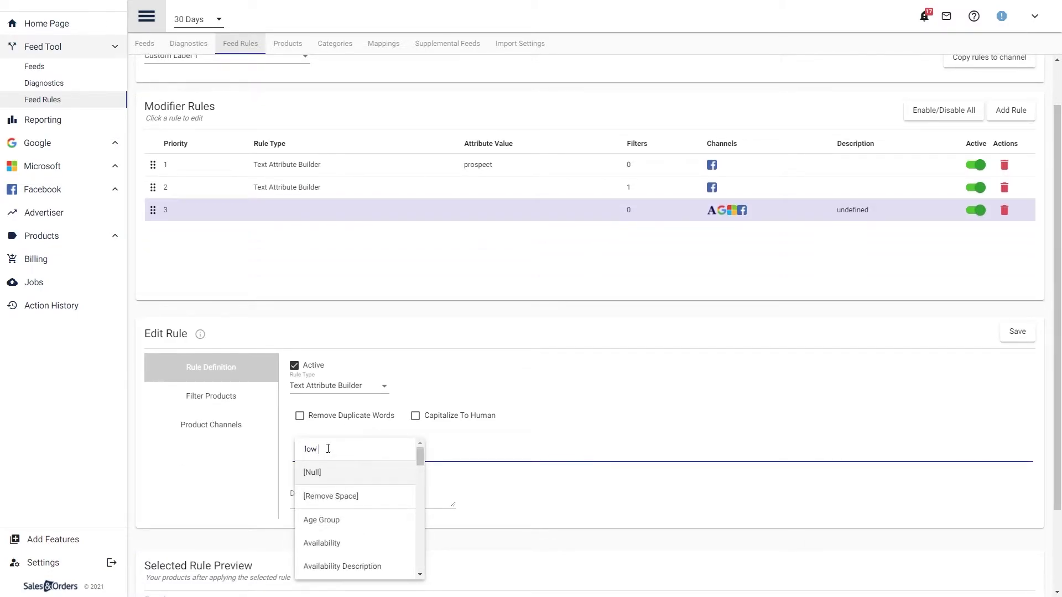
key(Return)
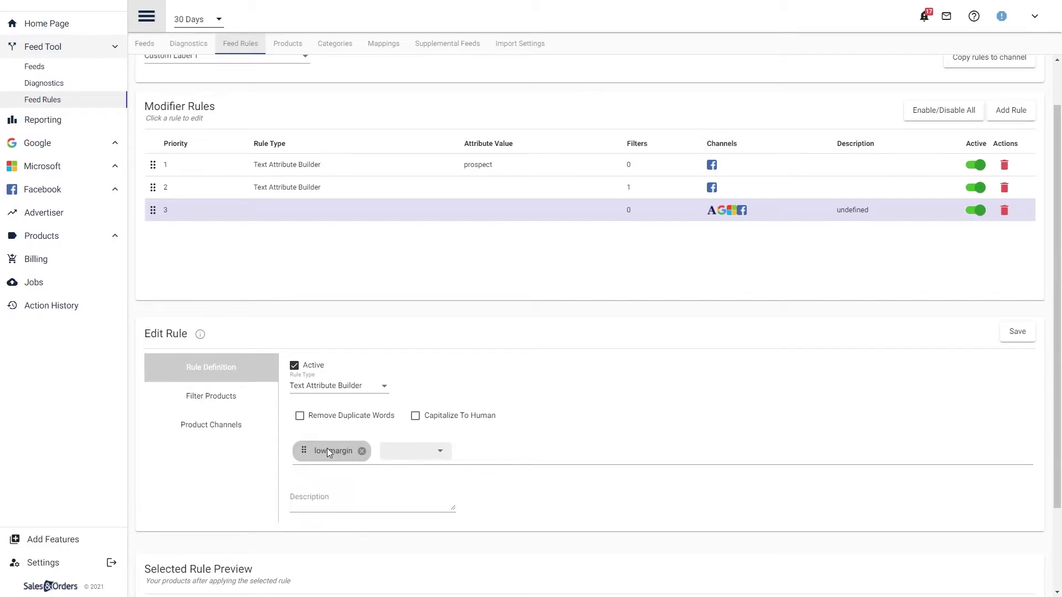
scroll(260, 110, up, 1)
Switch to Custom Label 2 and add a rule with the custom text 'high margin'.
click(250, 114)
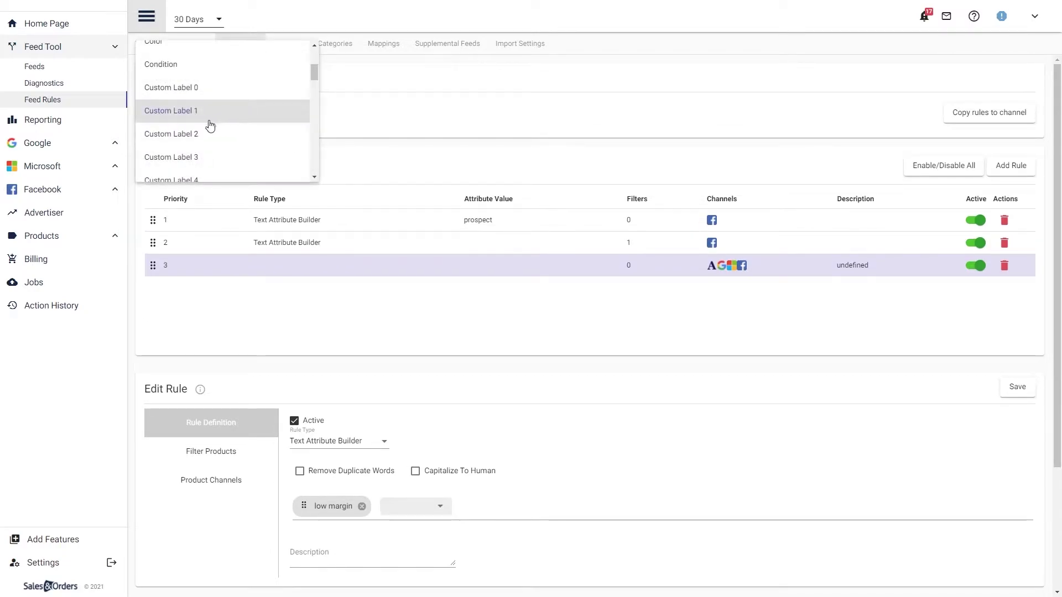
click(185, 134)
click(1010, 166)
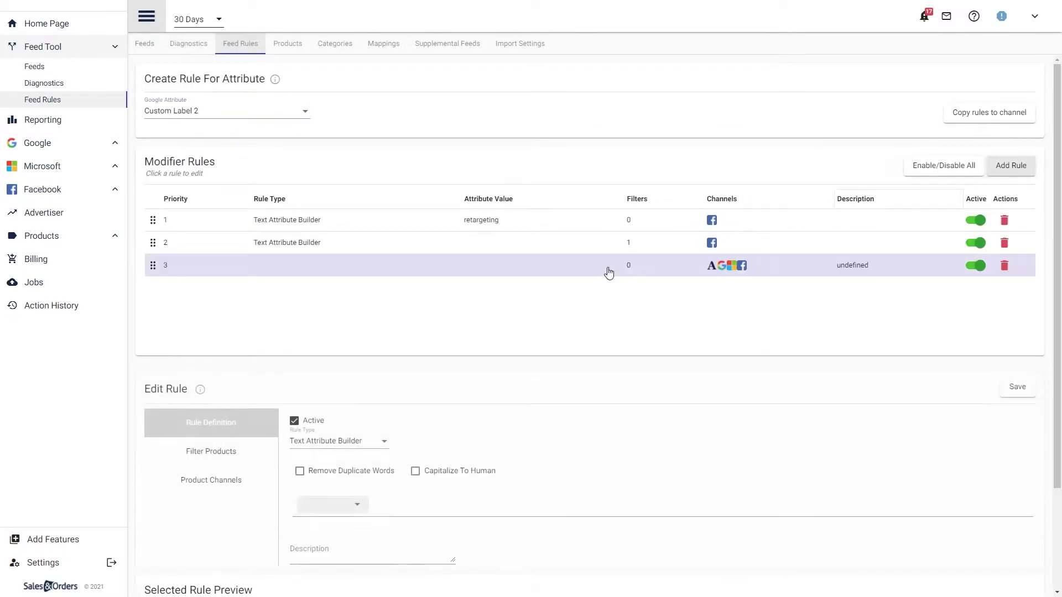
click(325, 506)
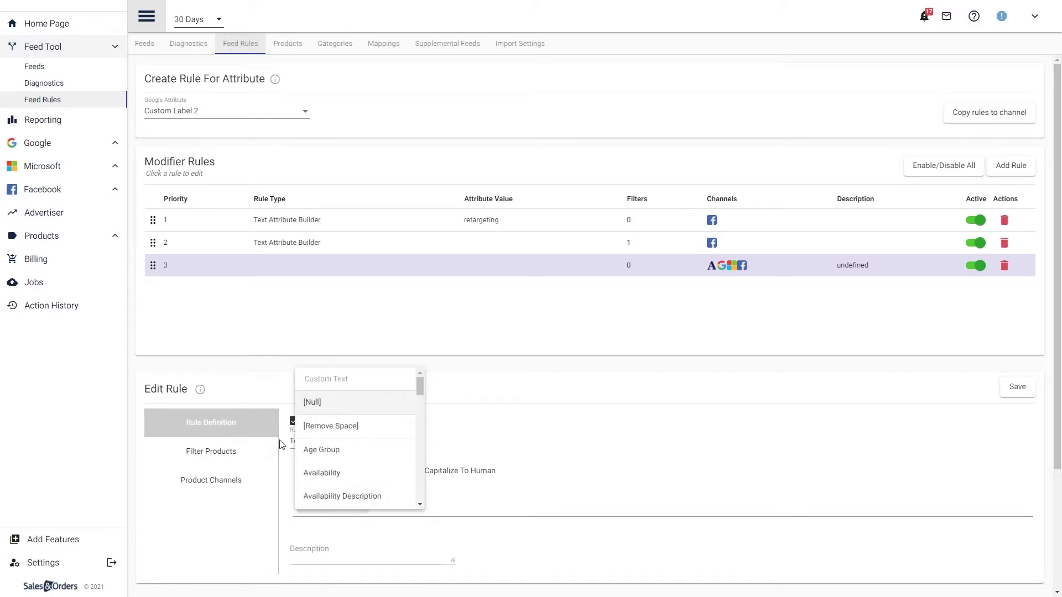
click(332, 380)
text(high margin)
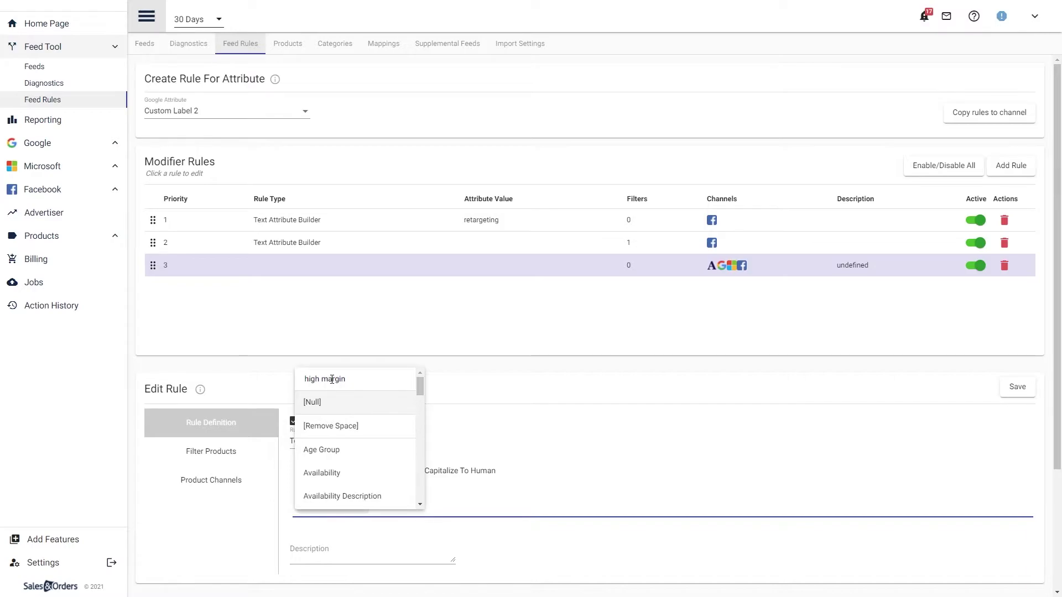
key(Return)
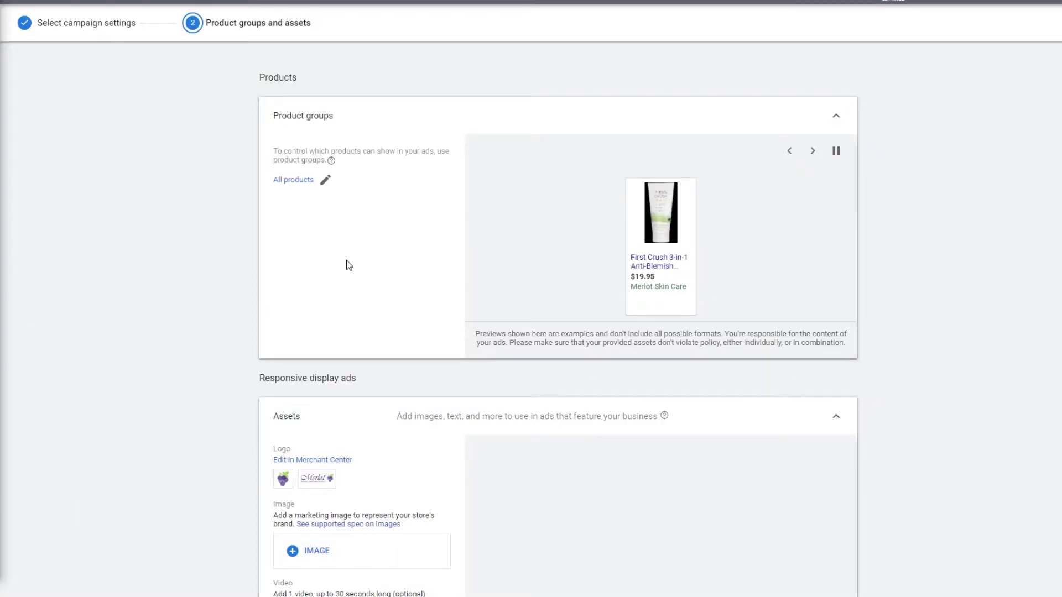
Show the Custom label 0–4 options under 'Select products by' for All products.
click(302, 183)
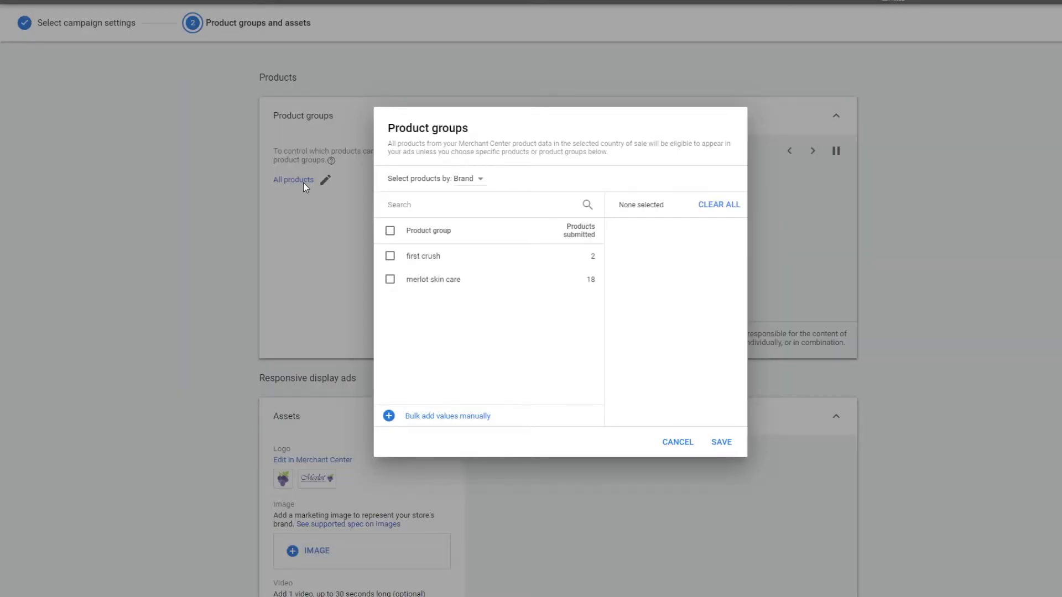
click(465, 179)
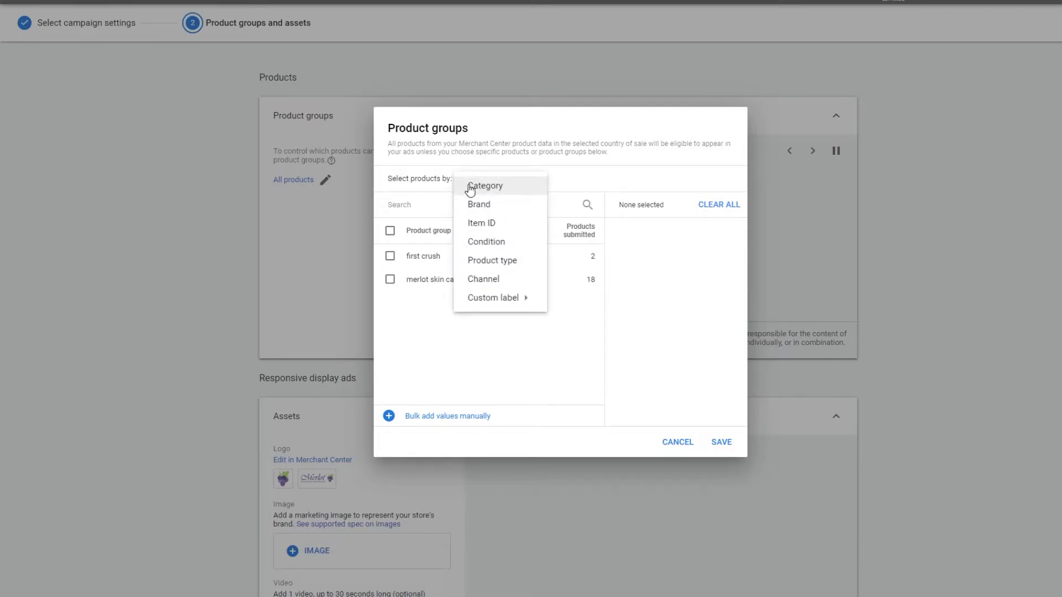
mouse_move(503, 301)
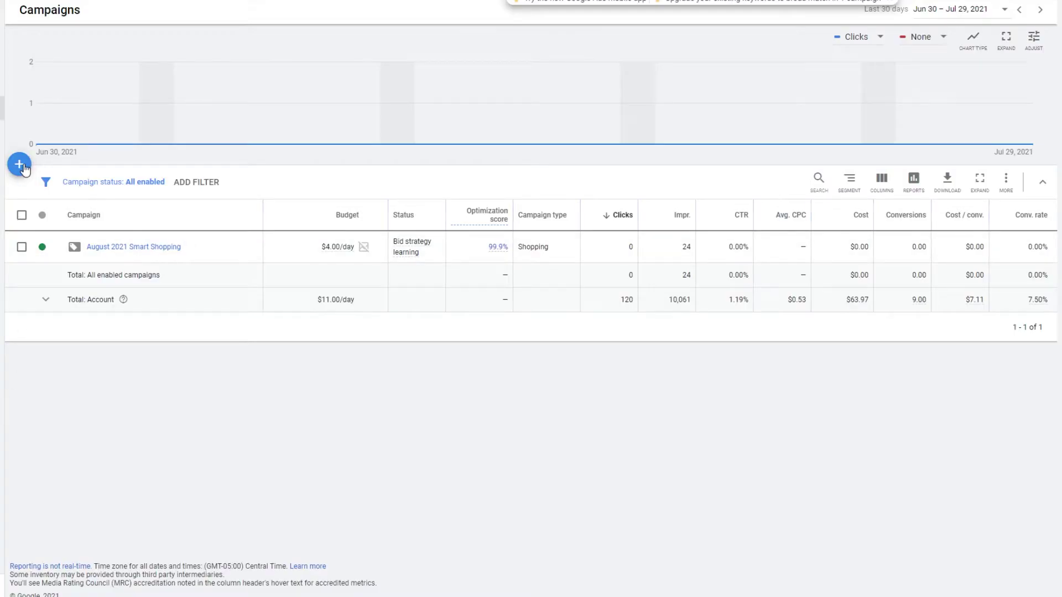
click(22, 167)
click(64, 215)
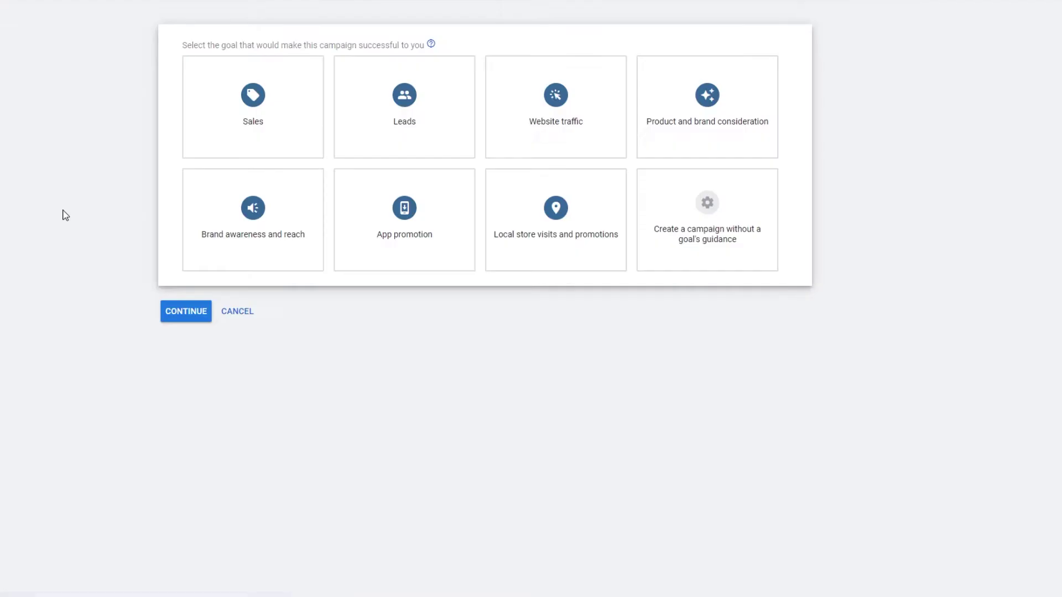
click(243, 109)
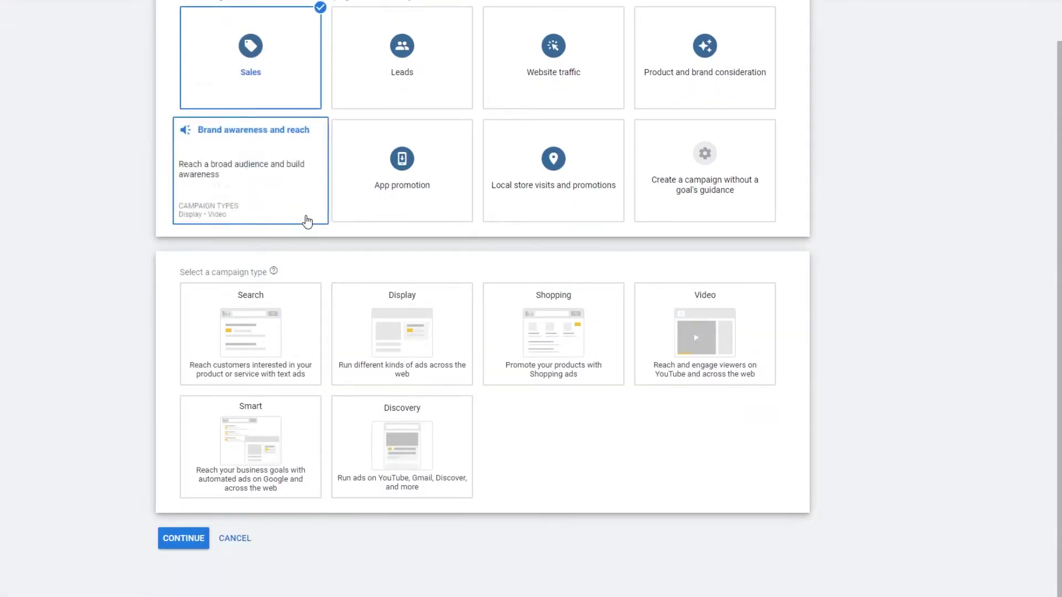
click(582, 324)
scroll(585, 323, down, 5)
drag(299, 397, 195, 398)
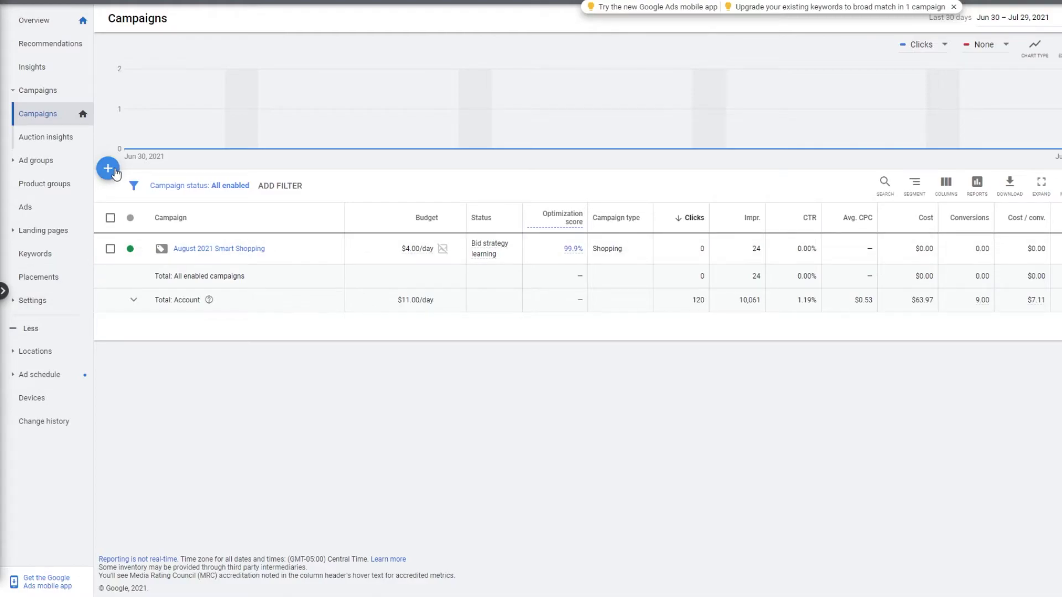
In a new campaign, select the product groups by Item ID instead of All products.
click(115, 172)
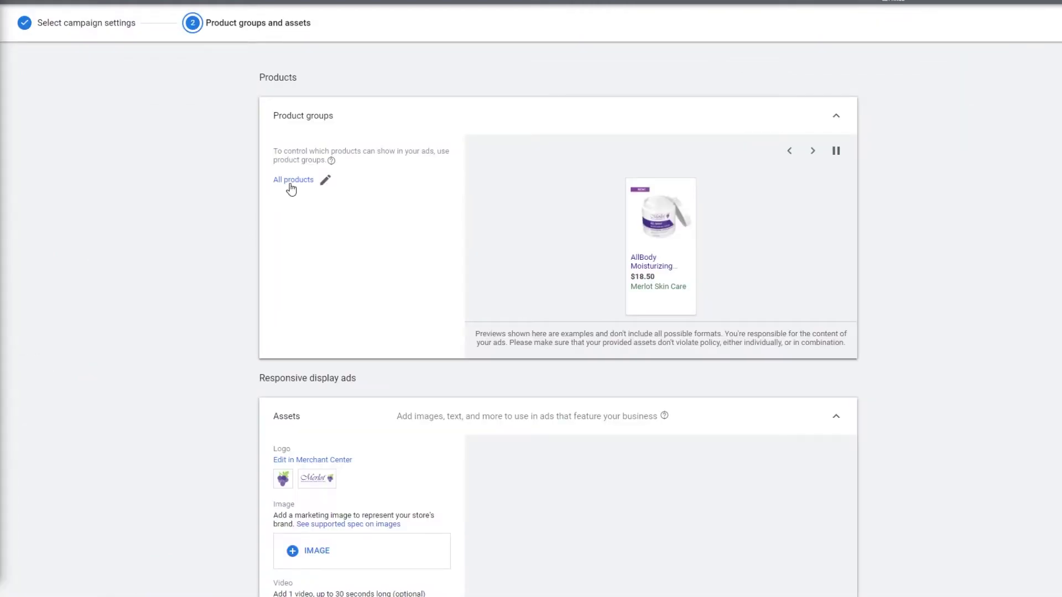
click(291, 182)
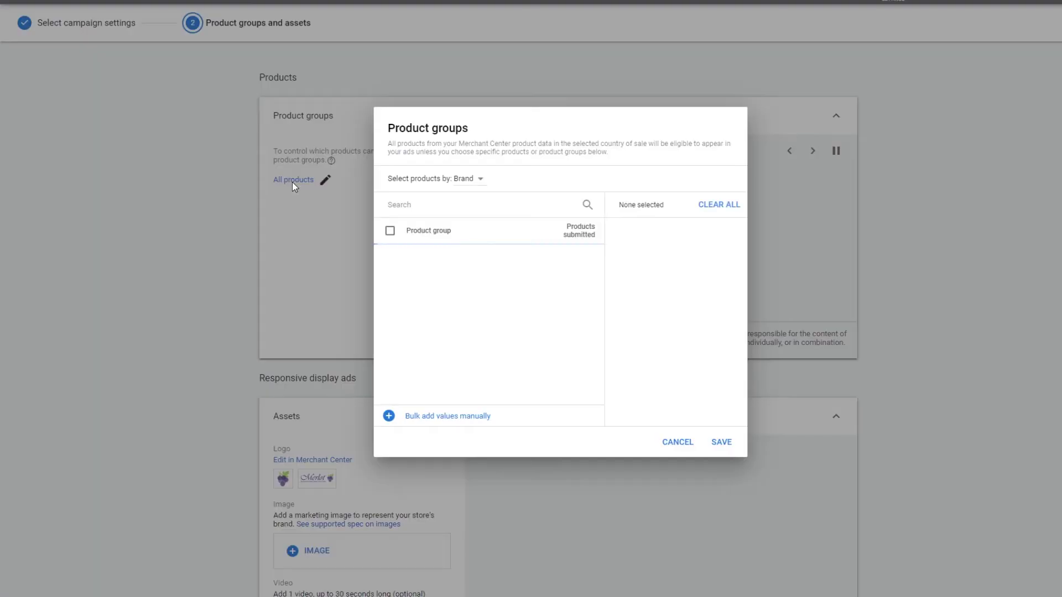
click(468, 180)
click(481, 223)
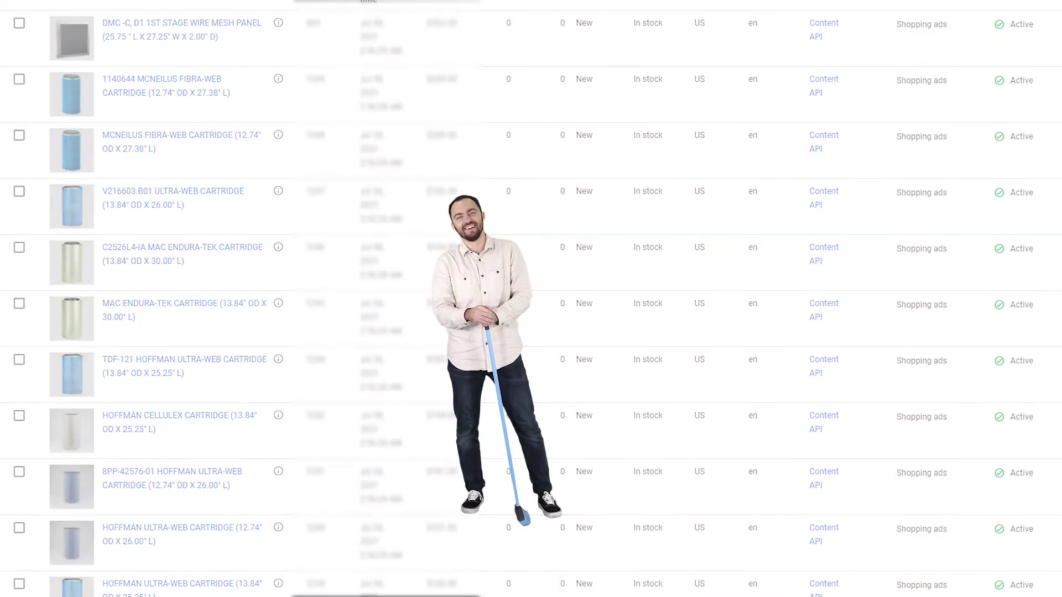
scroll(581, 332, down, 2)
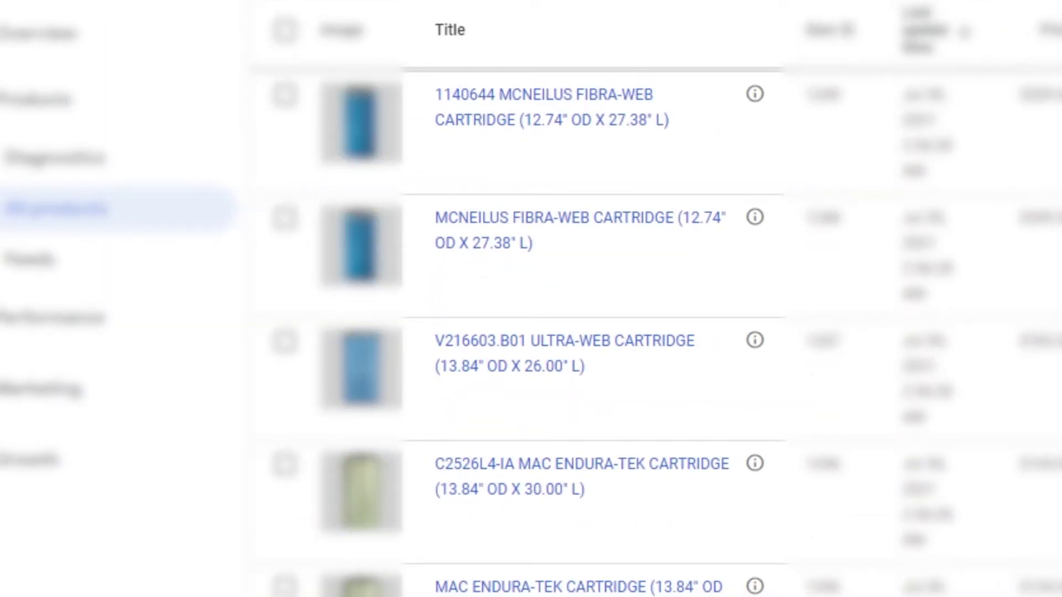
scroll(580, 332, down, 2)
scroll(580, 332, down, 2)
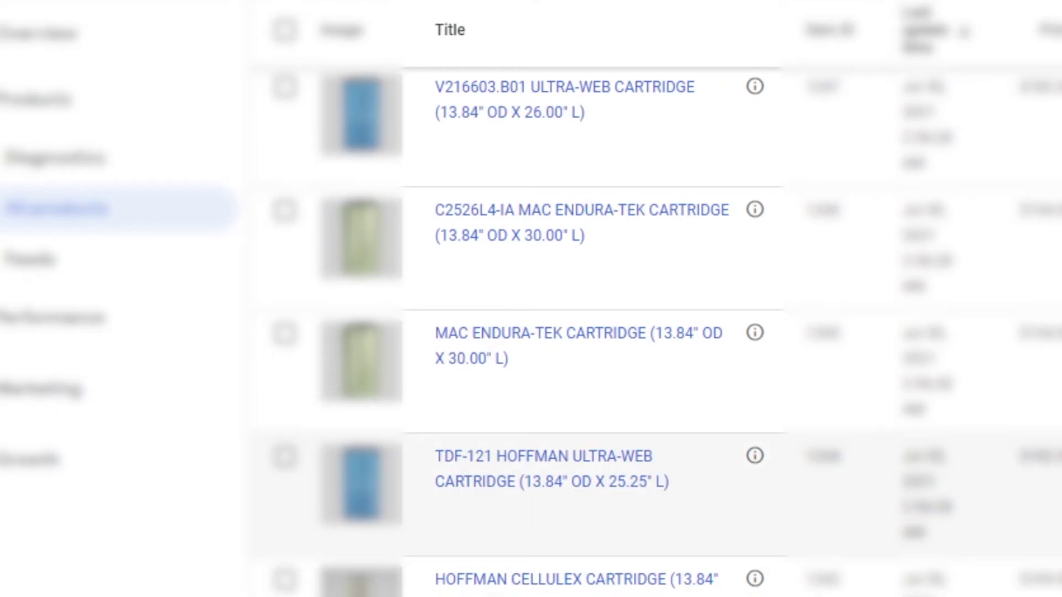
scroll(581, 332, down, 2)
scroll(581, 332, down, 2)
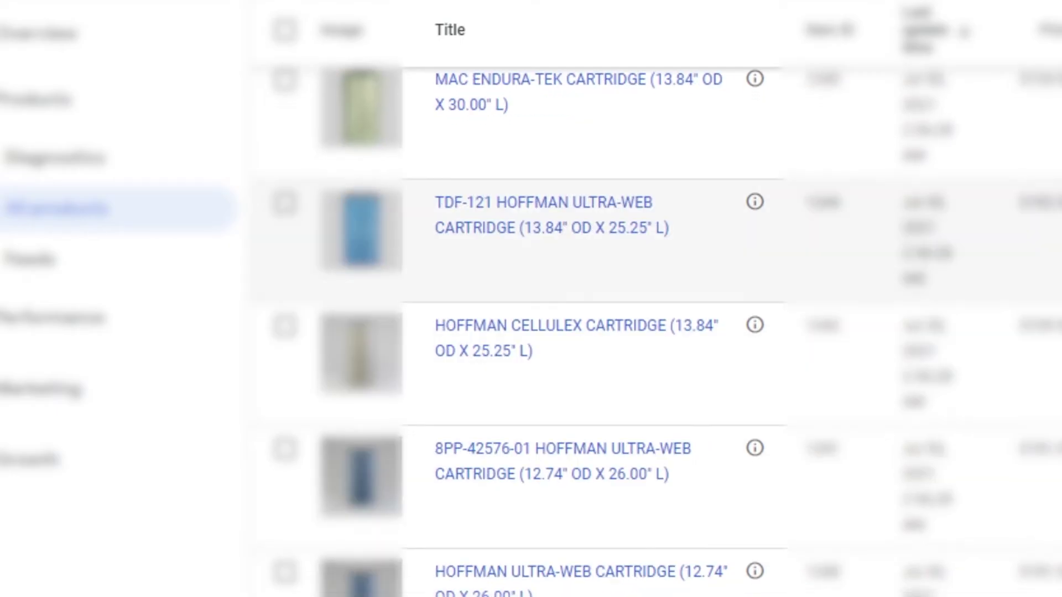
scroll(580, 332, down, 2)
scroll(581, 331, down, 5)
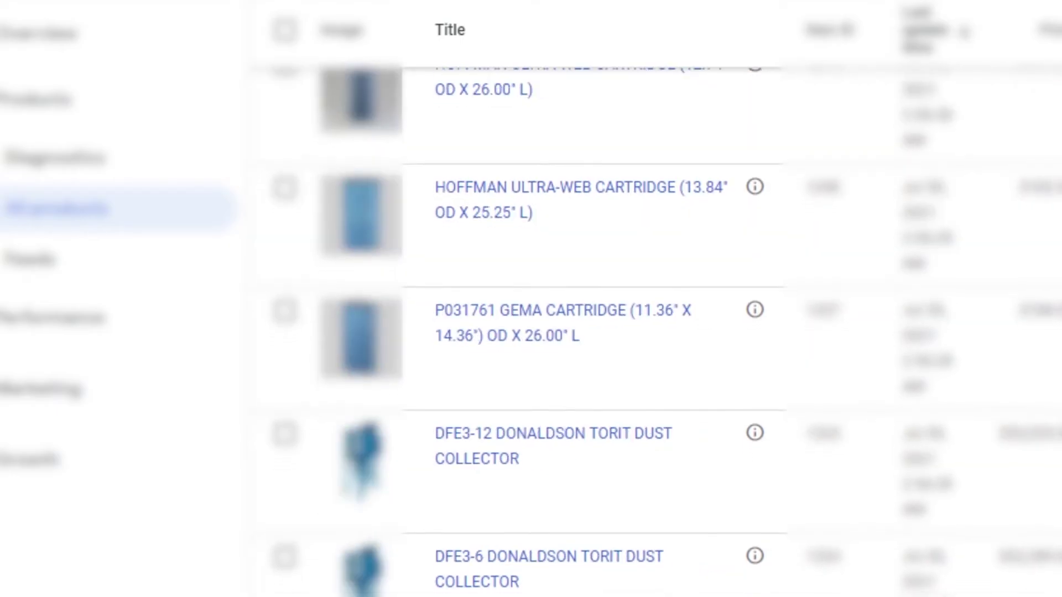
scroll(581, 332, down, 20)
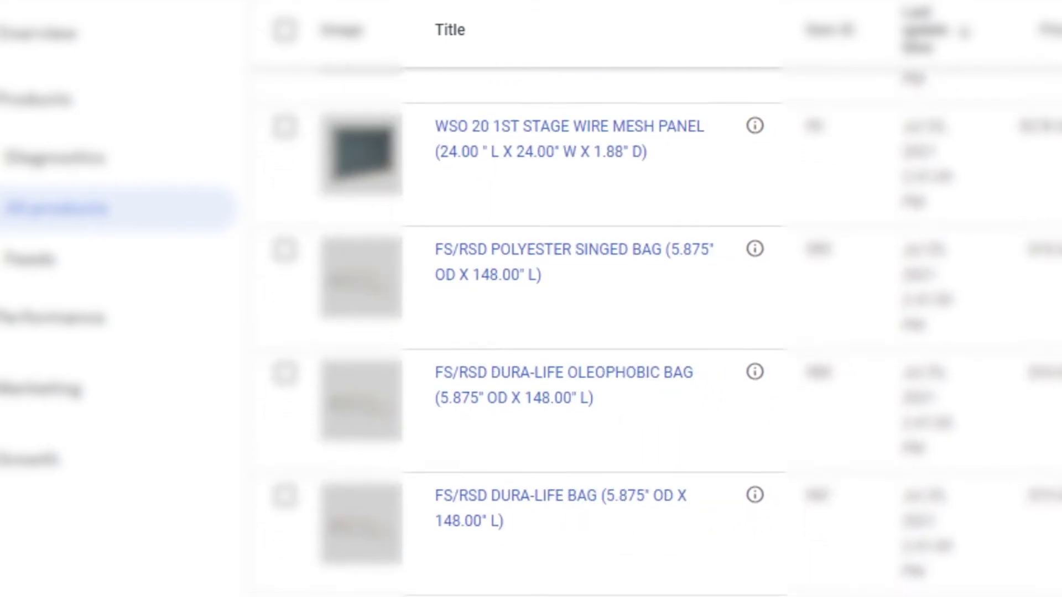
scroll(580, 332, down, 5)
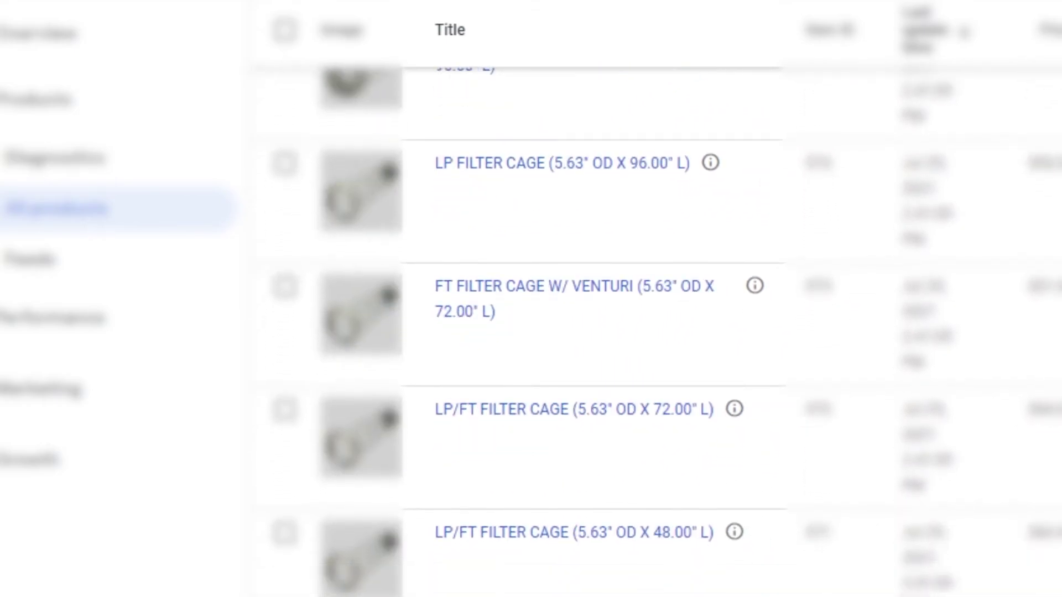